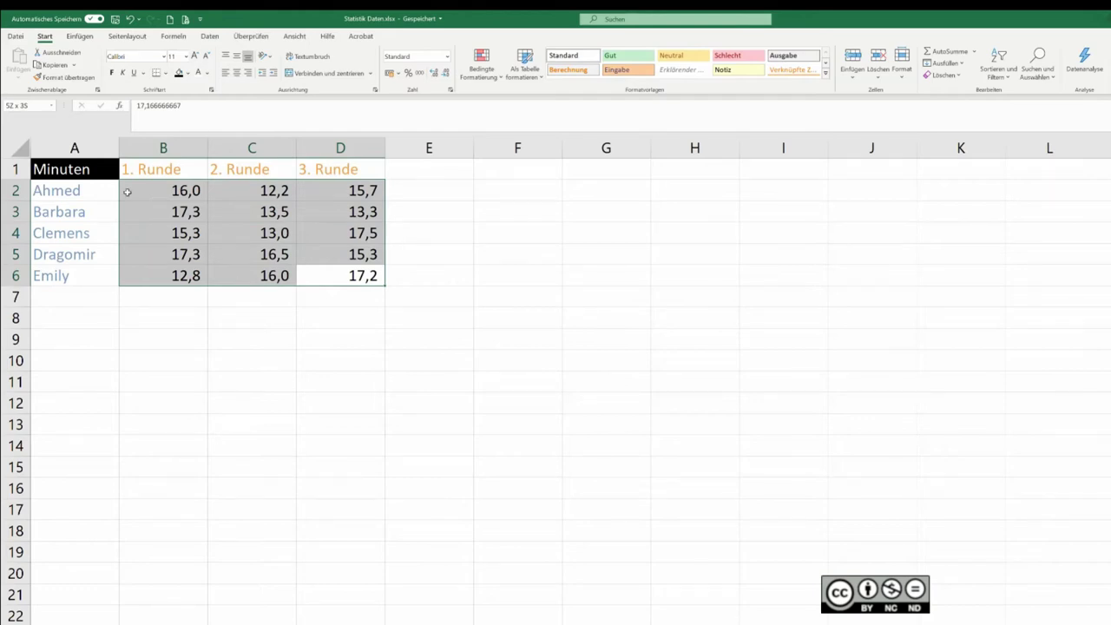
Insert a clustered column chart from the round times in A1:D6 and place it below the table
left_click_drag(125, 189, 75, 169)
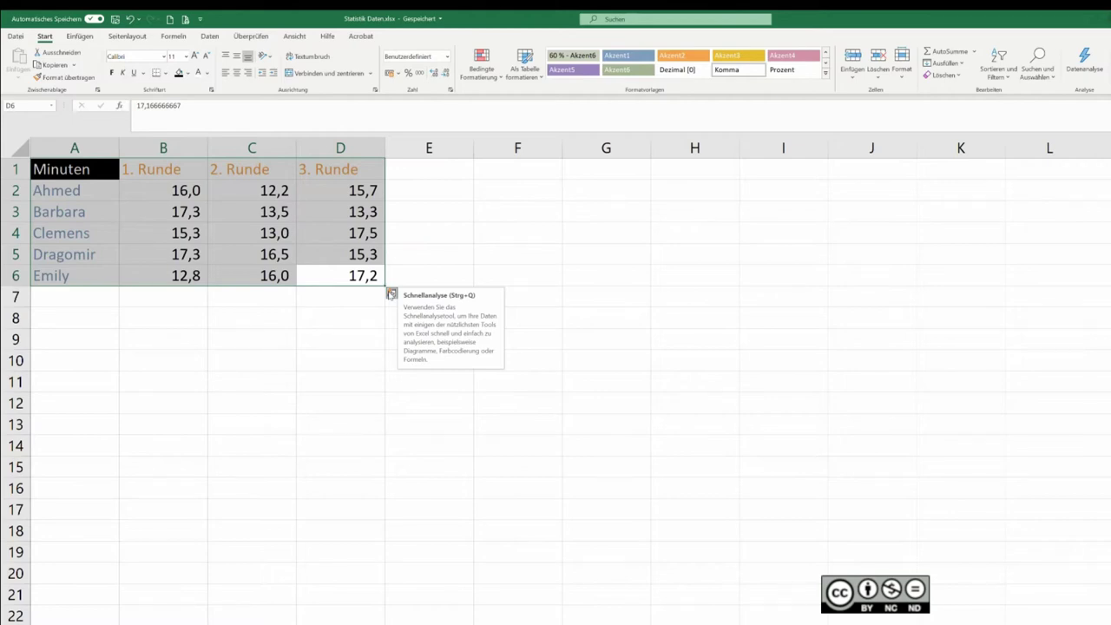
left_click(79, 37)
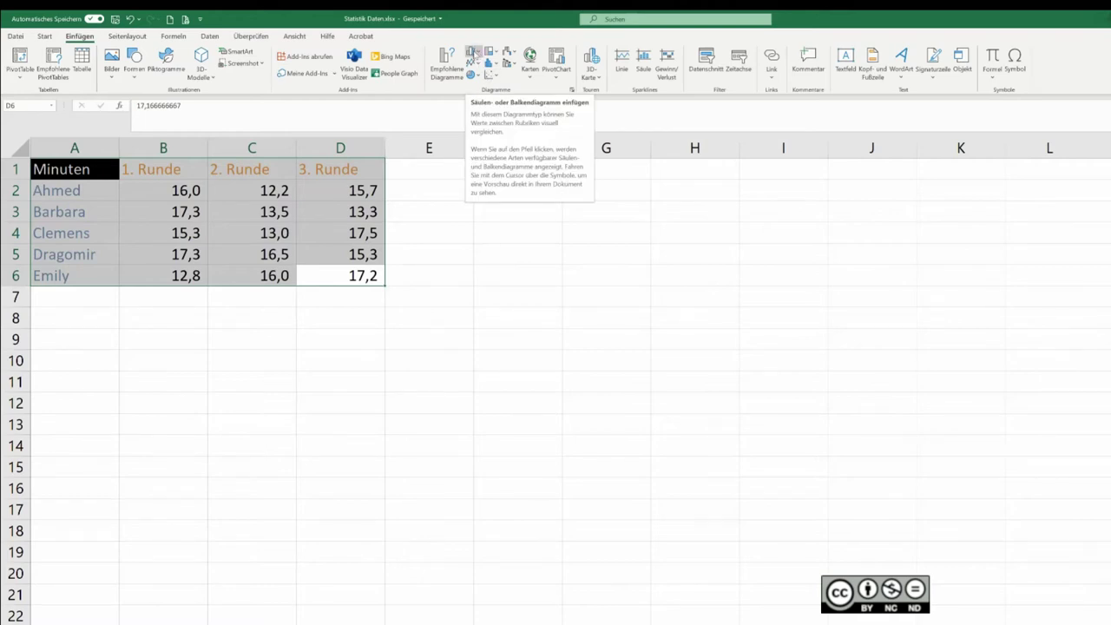
left_click(477, 54)
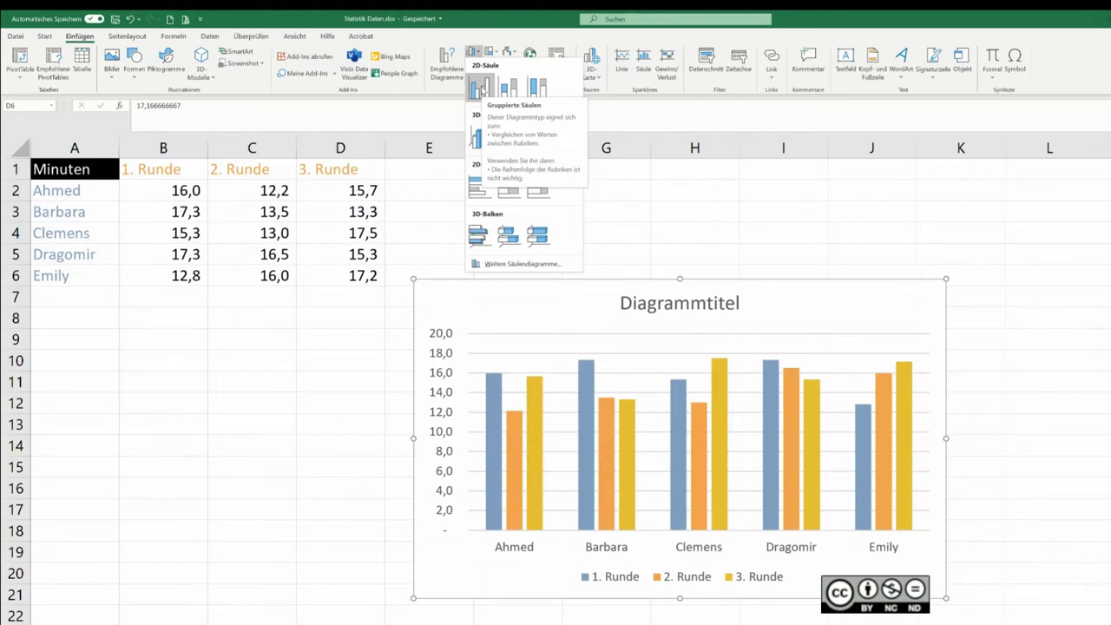
left_click(483, 90)
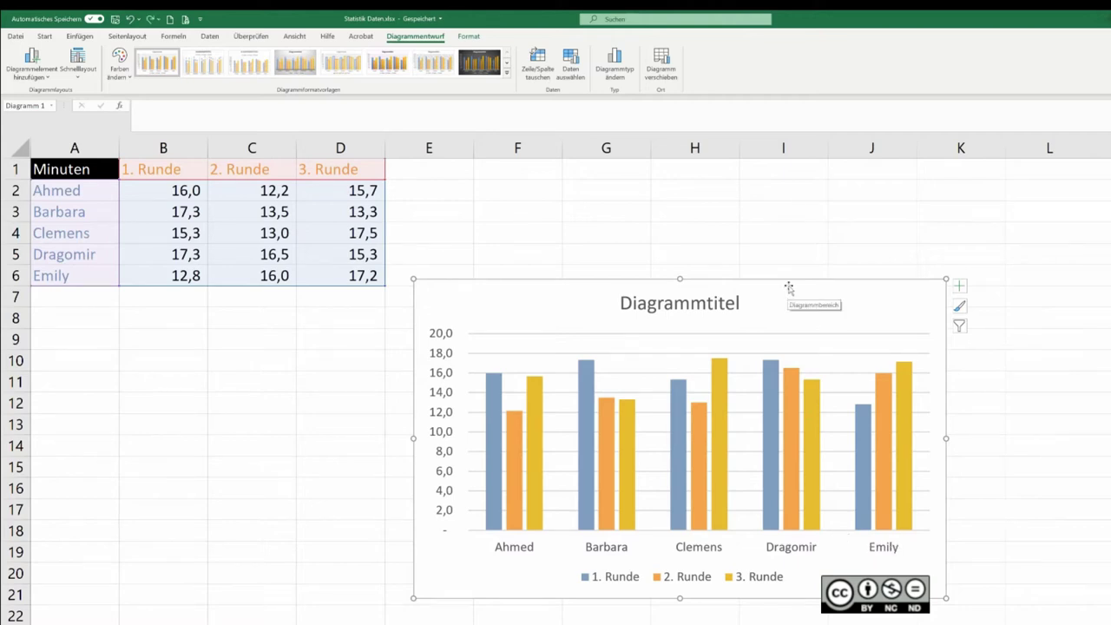
left_click_drag(788, 288, 427, 359)
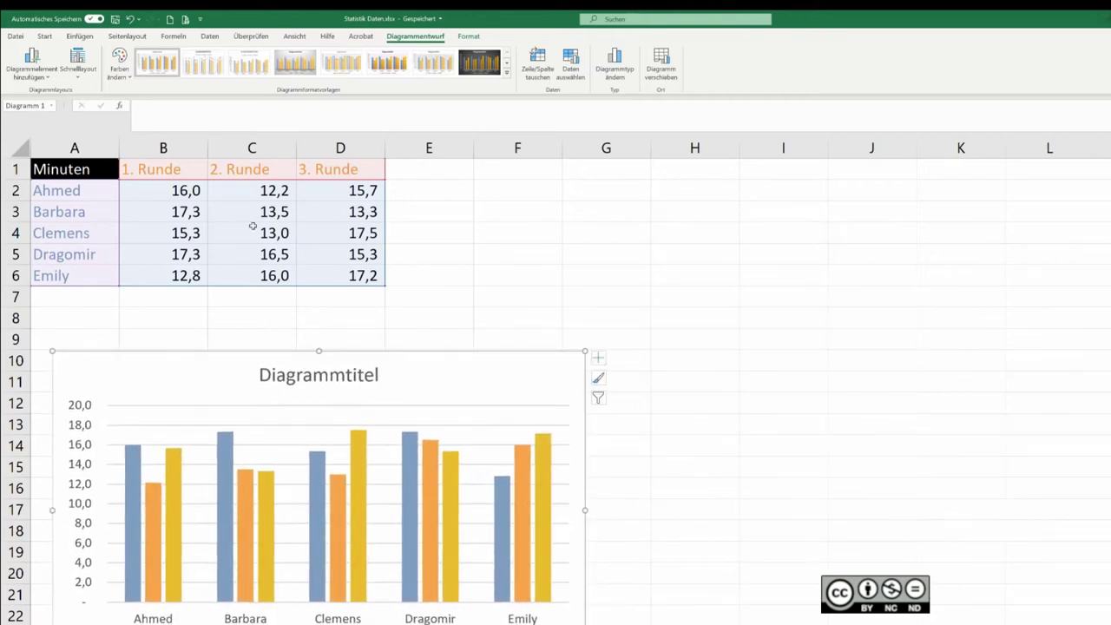
Insert a stacked column chart from A1:D6 and place it beside the clustered column chart
left_click_drag(89, 169, 343, 273)
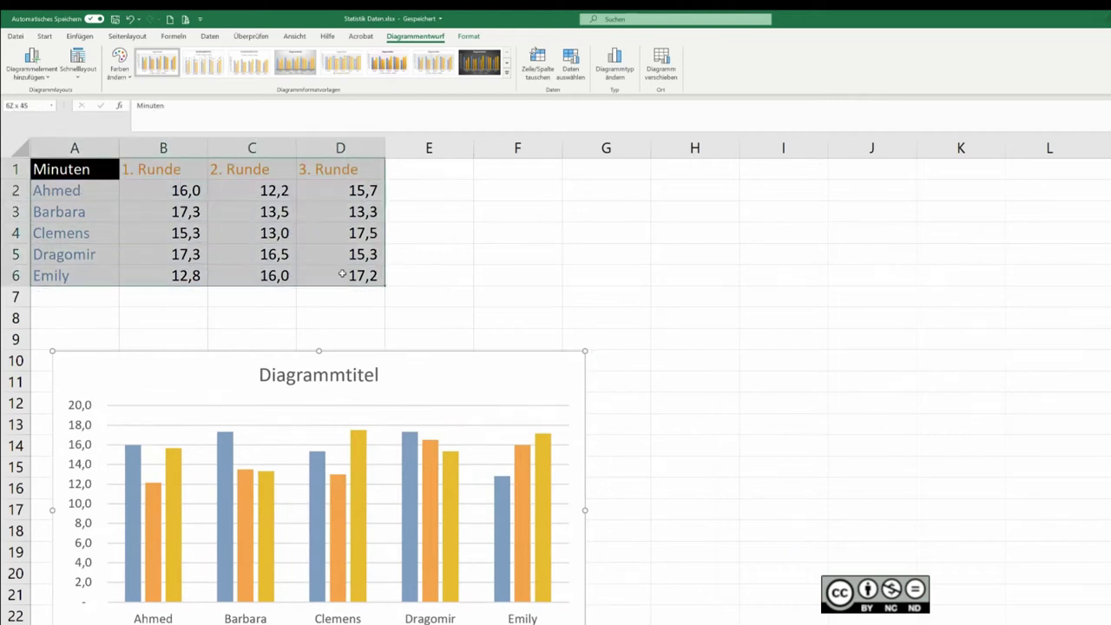
left_click(79, 36)
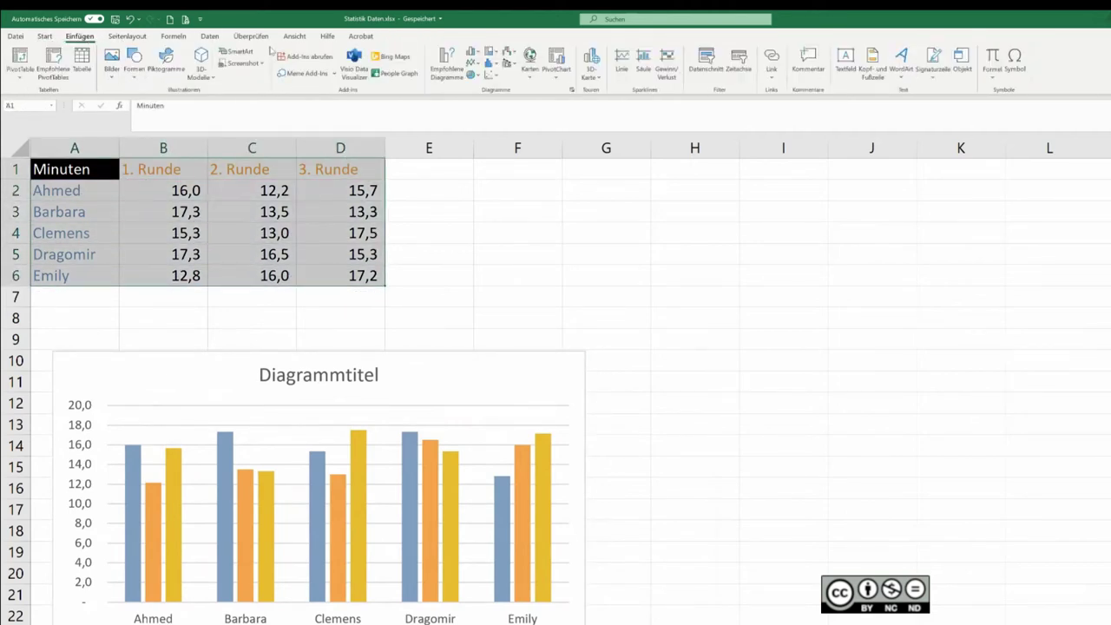
left_click(471, 51)
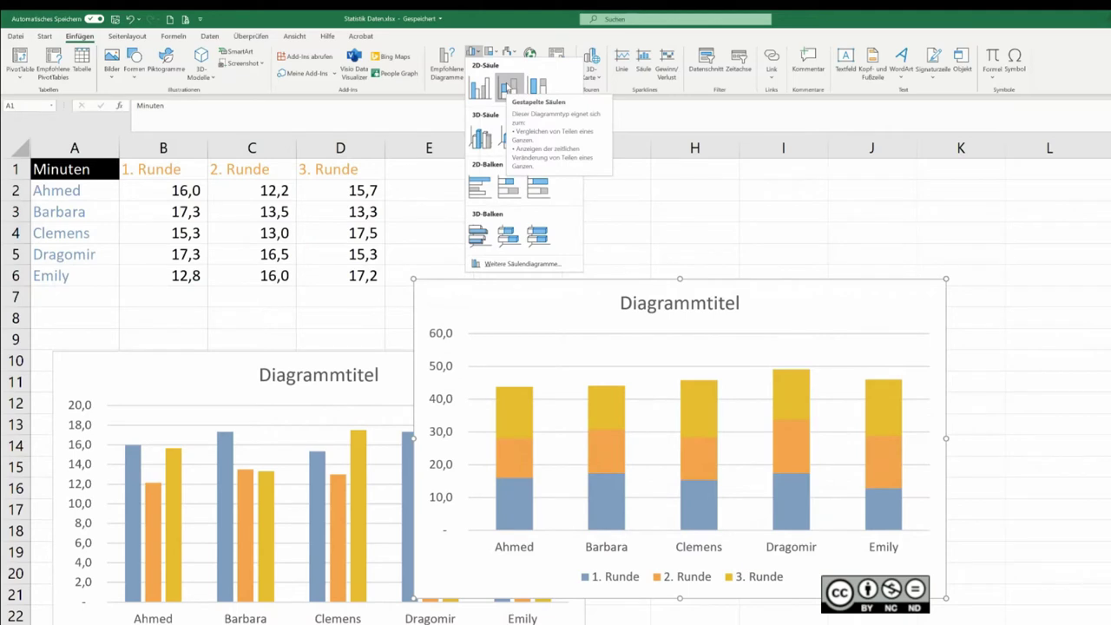
left_click(510, 86)
left_click_drag(770, 295, 947, 356)
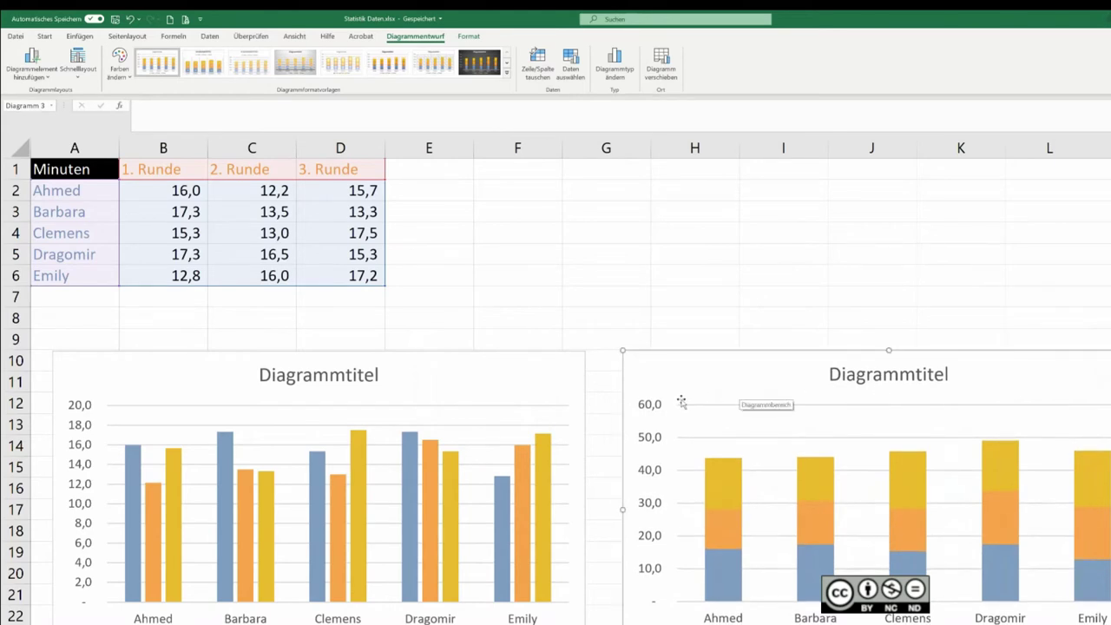
Change the clustered column chart's title to "gruppierte Säulen"
mouse_move(129, 450)
key("Escape")
left_click(305, 375)
double_click(305, 374)
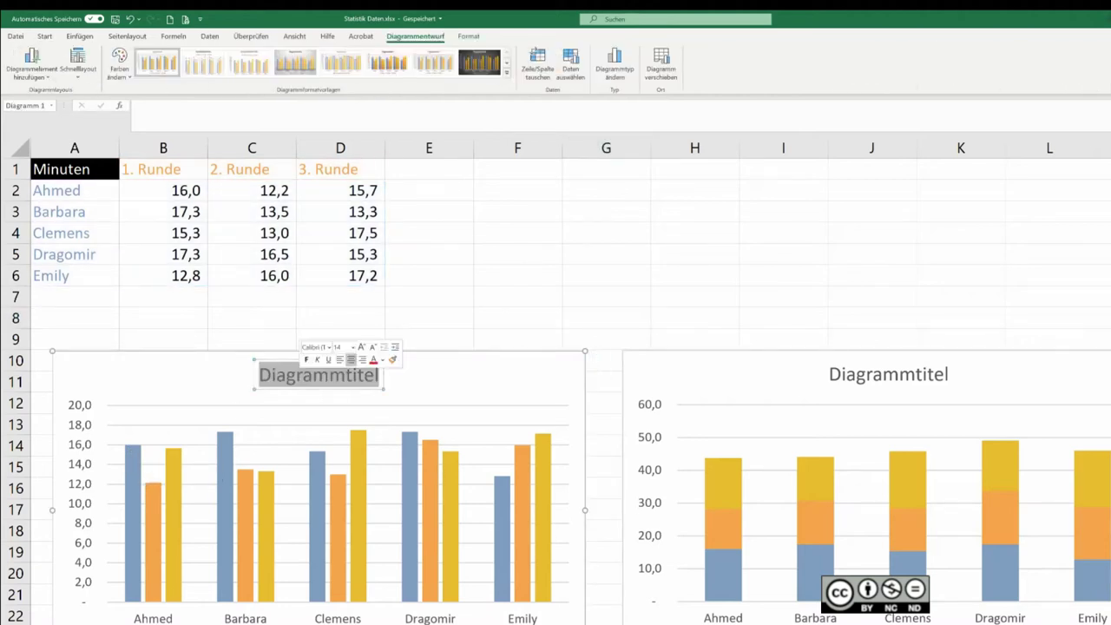
type("grup")
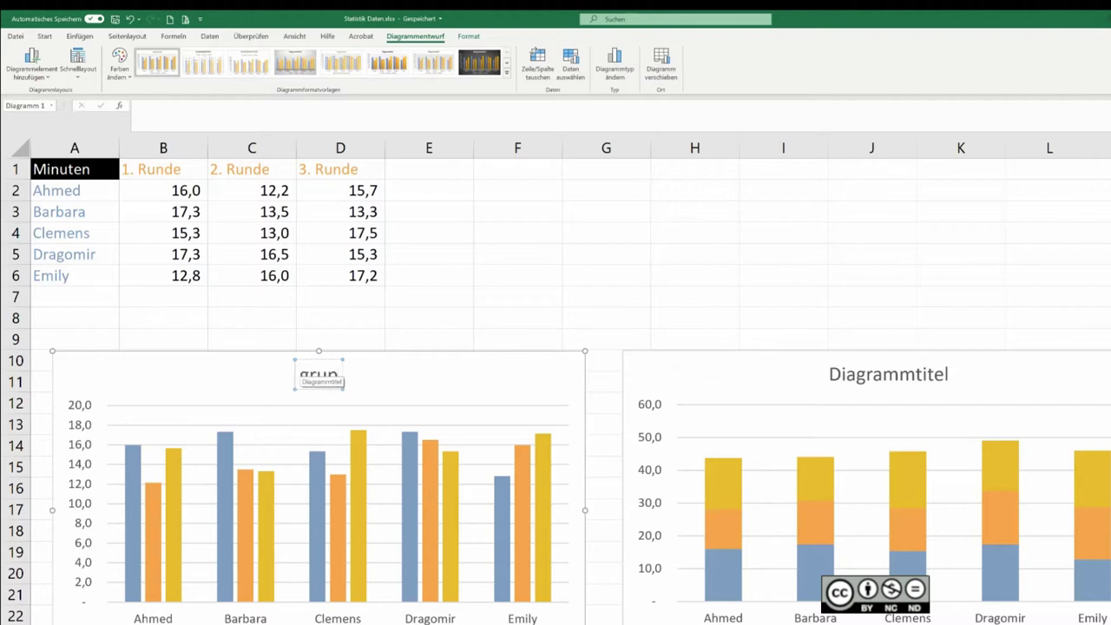
type("pierte Säulen")
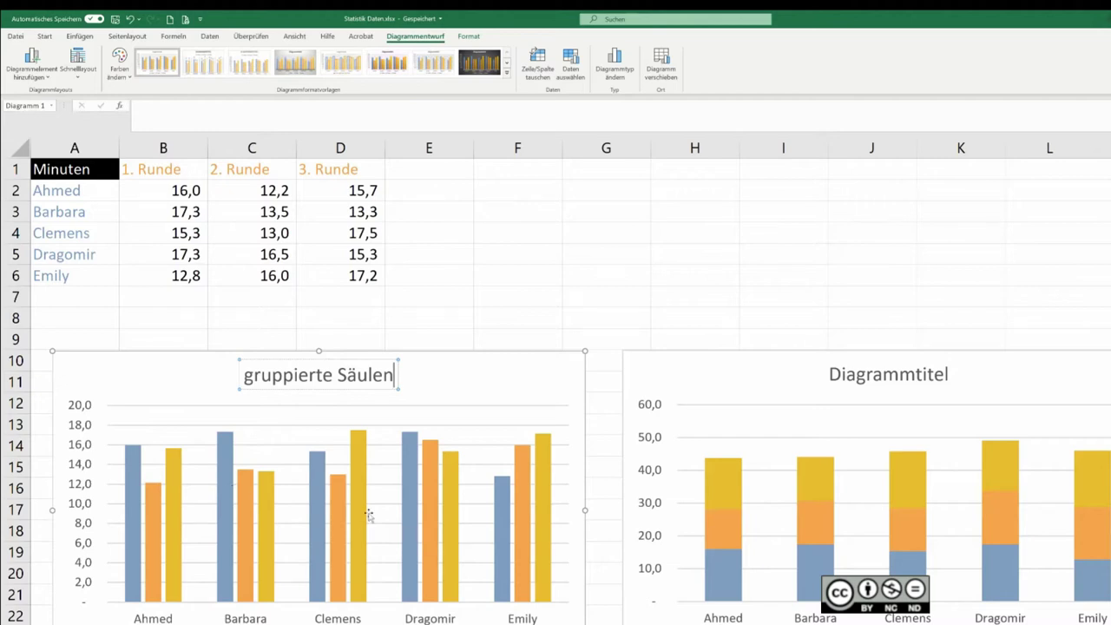
Change the stacked column chart's title to "gestapelte Säulen"
mouse_move(318, 494)
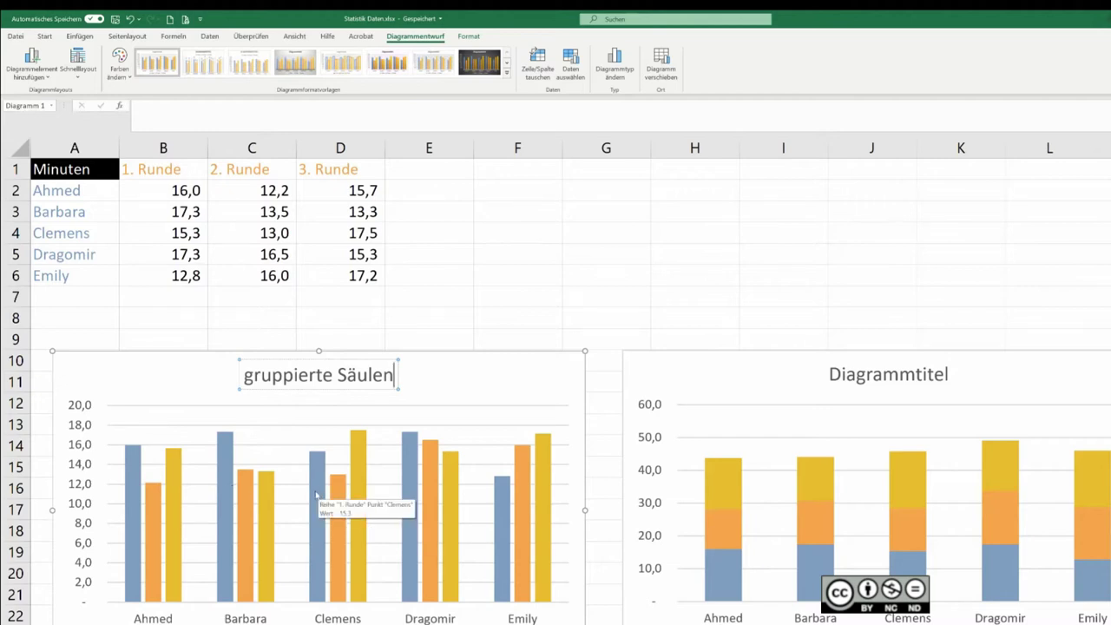
mouse_move(134, 460)
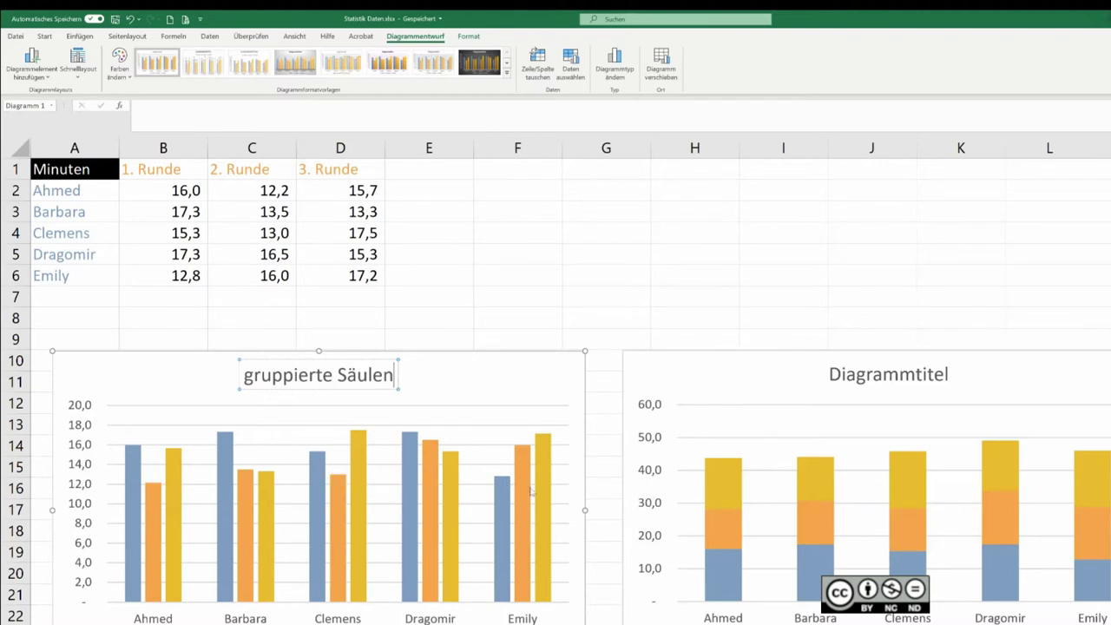
mouse_move(544, 487)
left_click(899, 377)
double_click(887, 374)
type("gesta")
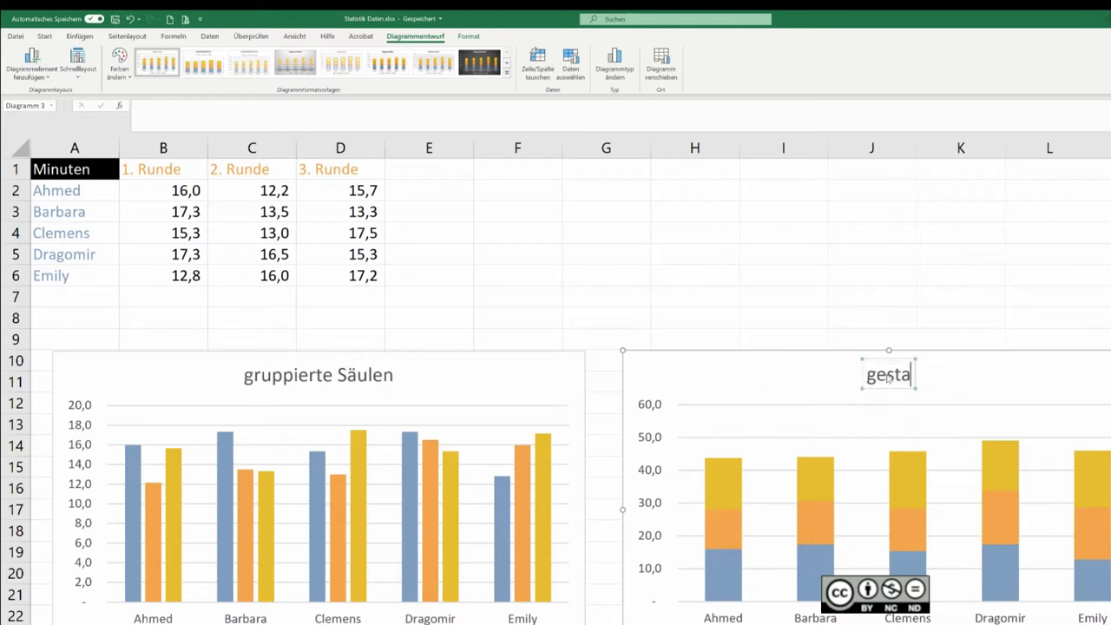
type("pelte Säulen")
key("Escape")
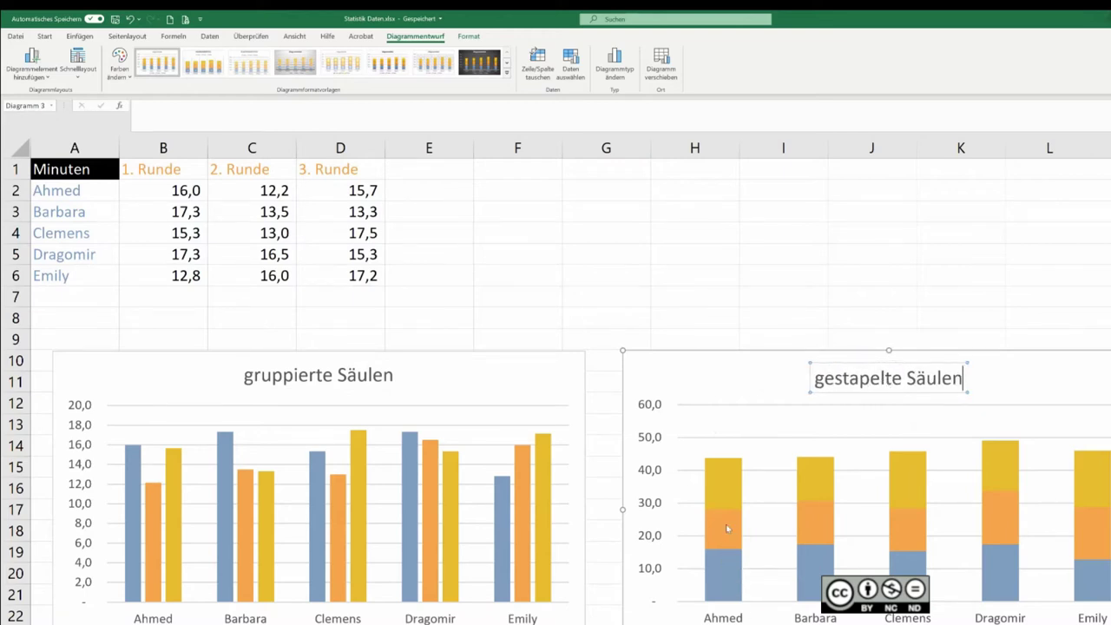
Compare how the round times are represented in the stacked and clustered column charts
mouse_move(727, 529)
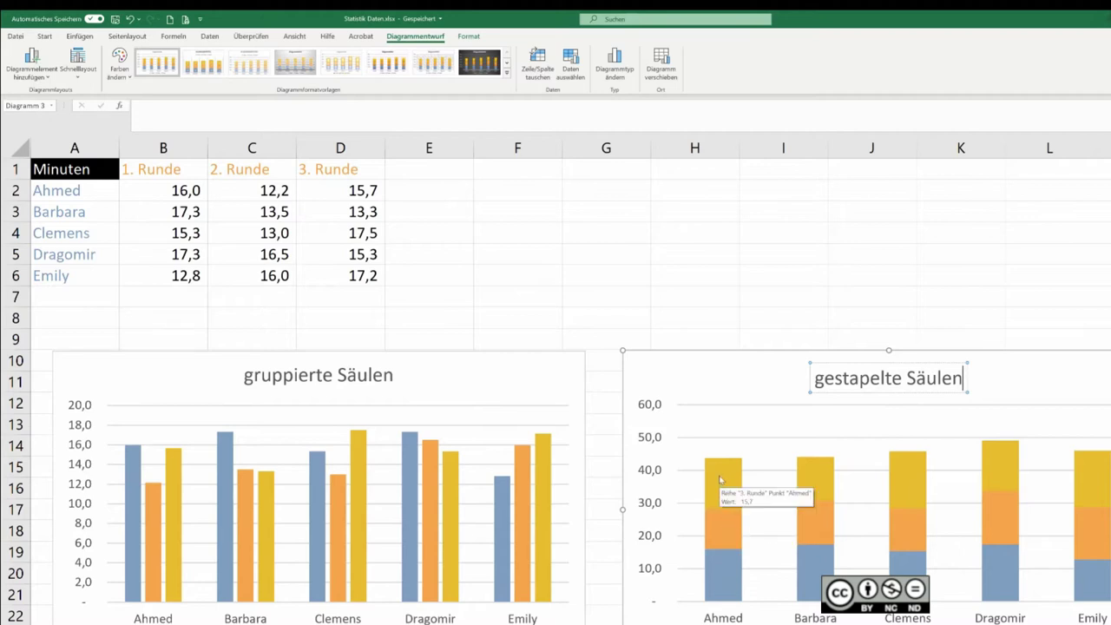
mouse_move(727, 500)
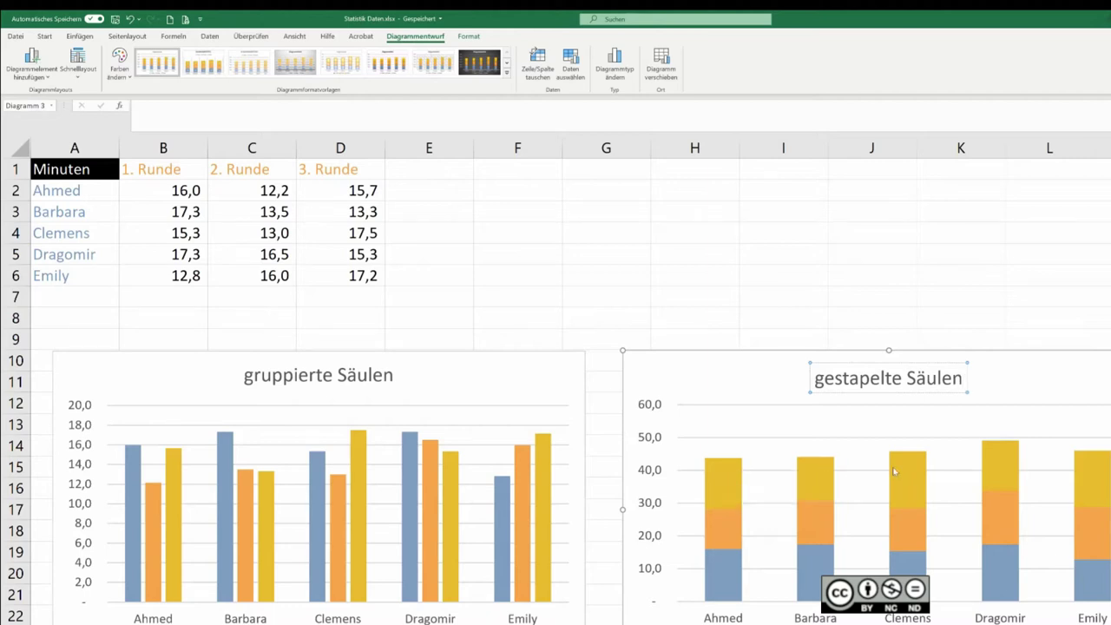
mouse_move(894, 471)
mouse_move(439, 521)
mouse_move(1014, 556)
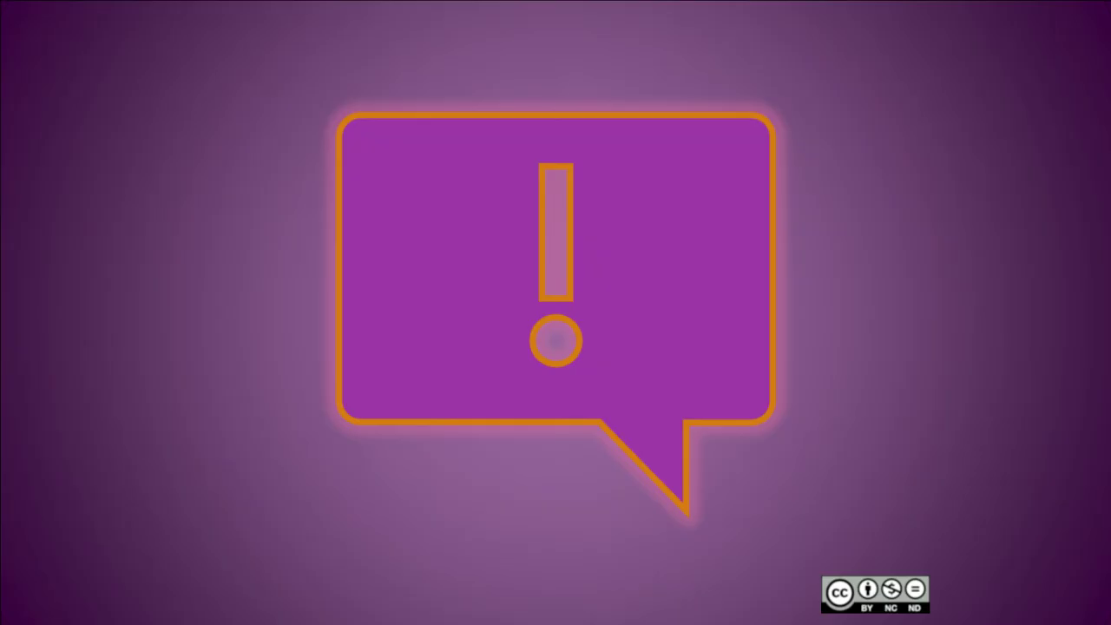
Select the round times table A1:D6, including its headings, as the source for another chart
left_click_drag(74, 169, 339, 273)
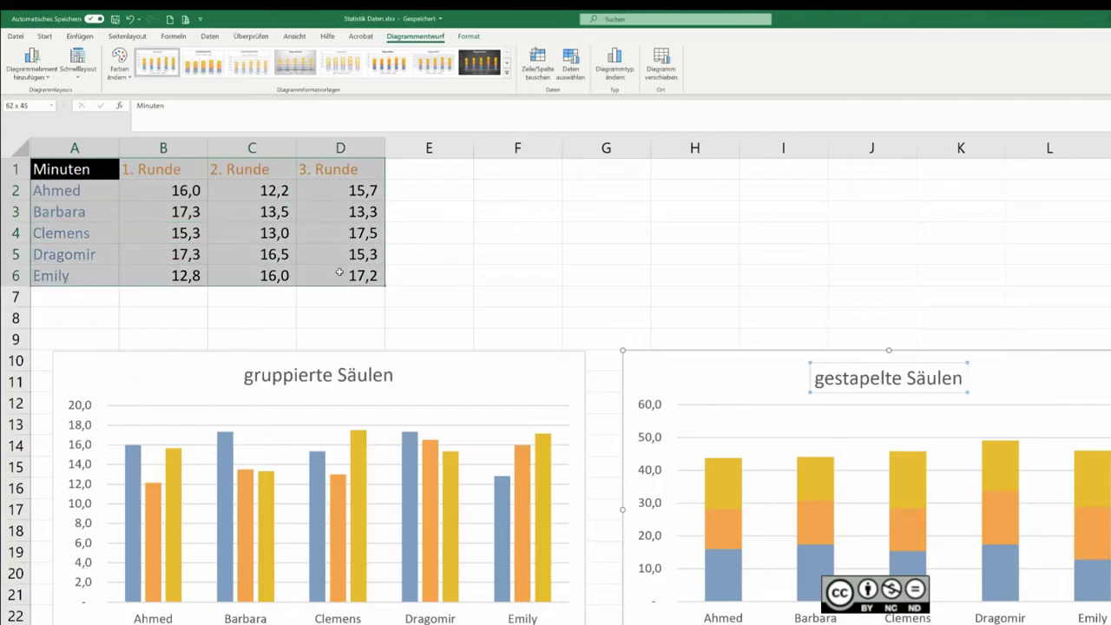
left_click(79, 36)
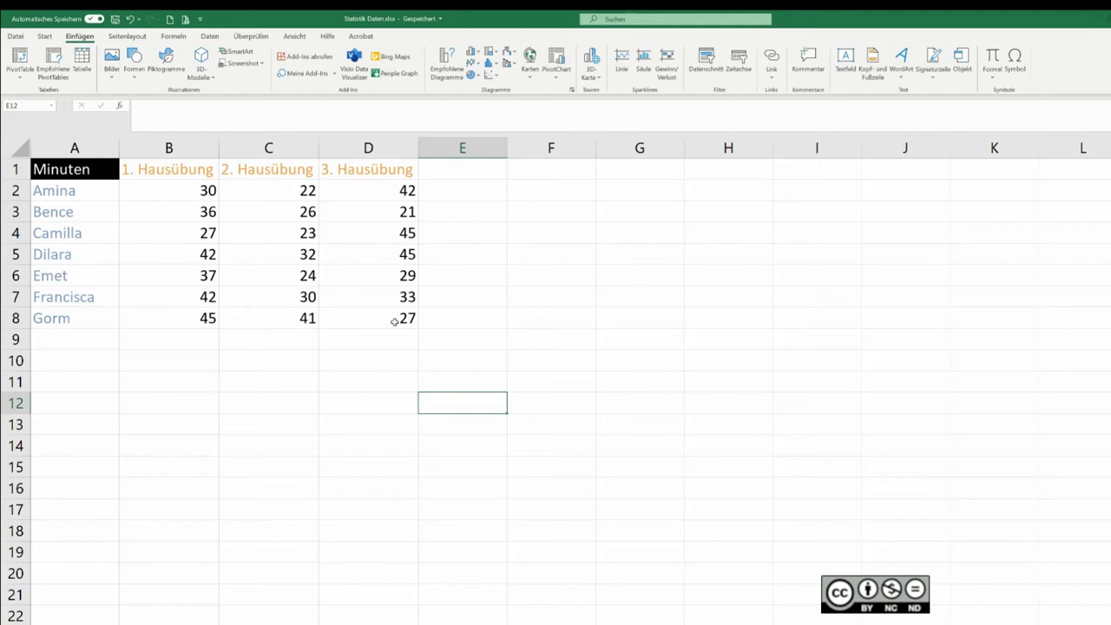
Insert a 2D stacked bar chart from the homework times in A1:D8, including names and headings
left_click_drag(394, 322, 50, 162)
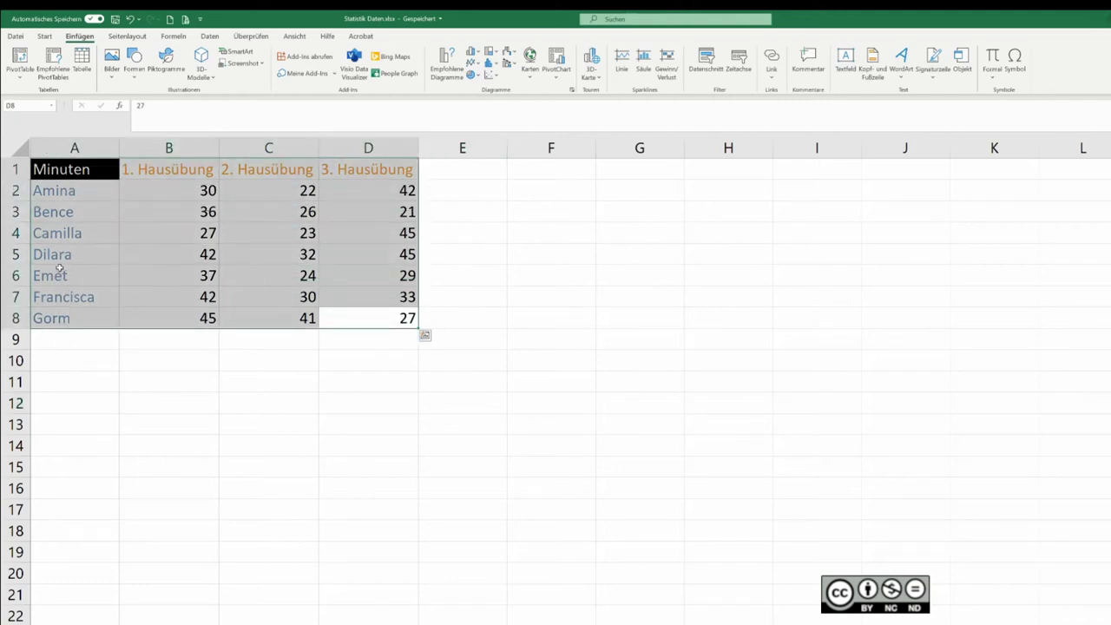
left_click(477, 51)
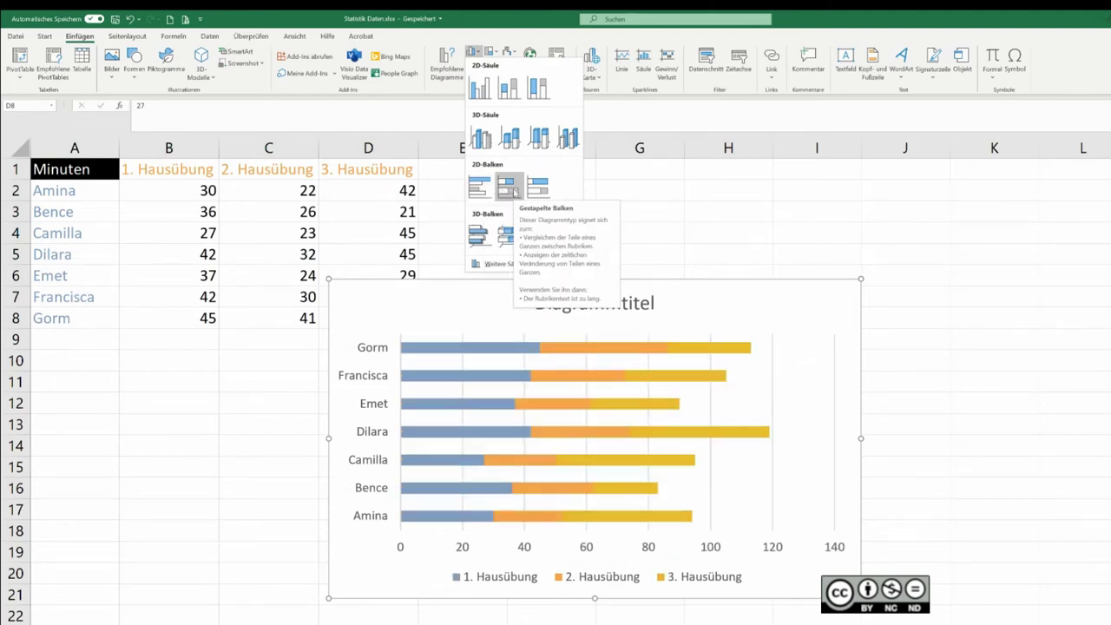
left_click(513, 190)
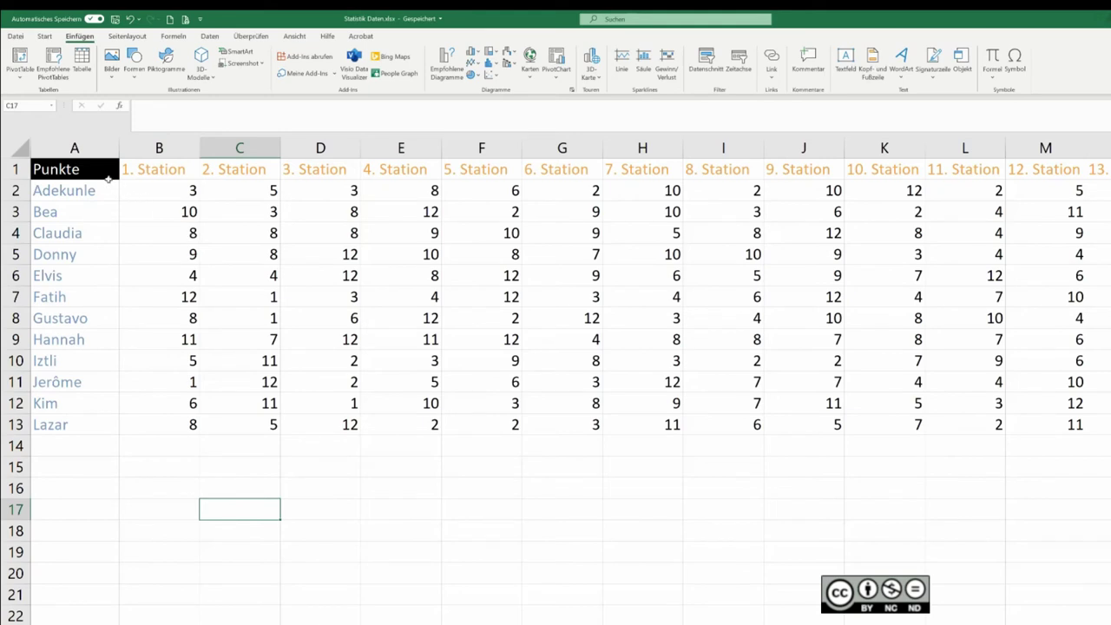
Try a clustered column chart for the full station points table and delete it
left_click_drag(96, 169, 1107, 425)
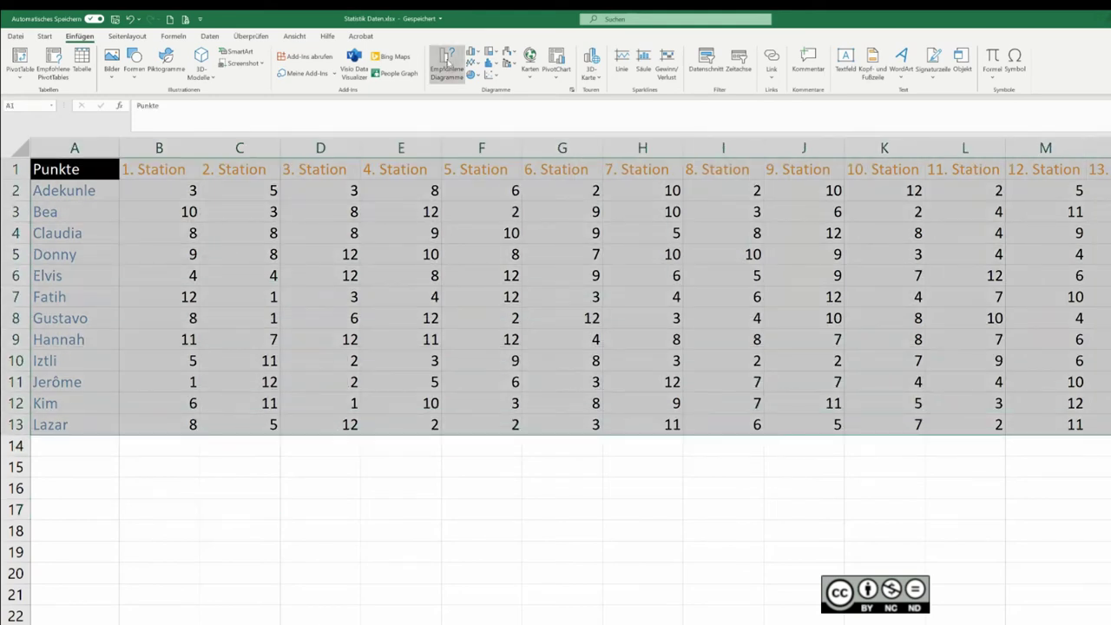
left_click(471, 52)
left_click(480, 87)
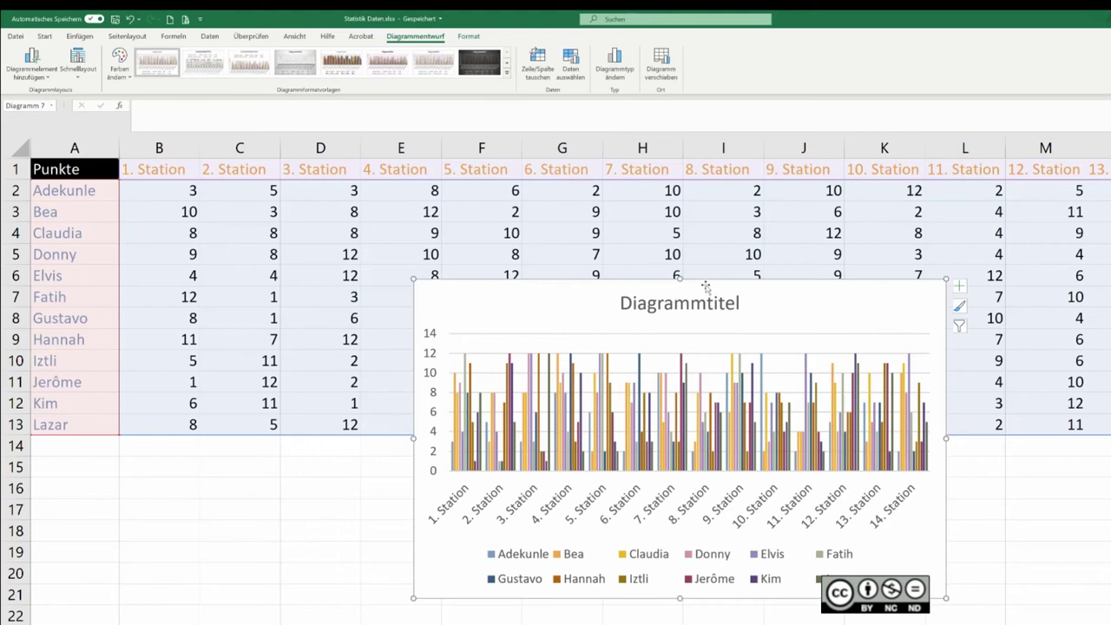
key("Delete")
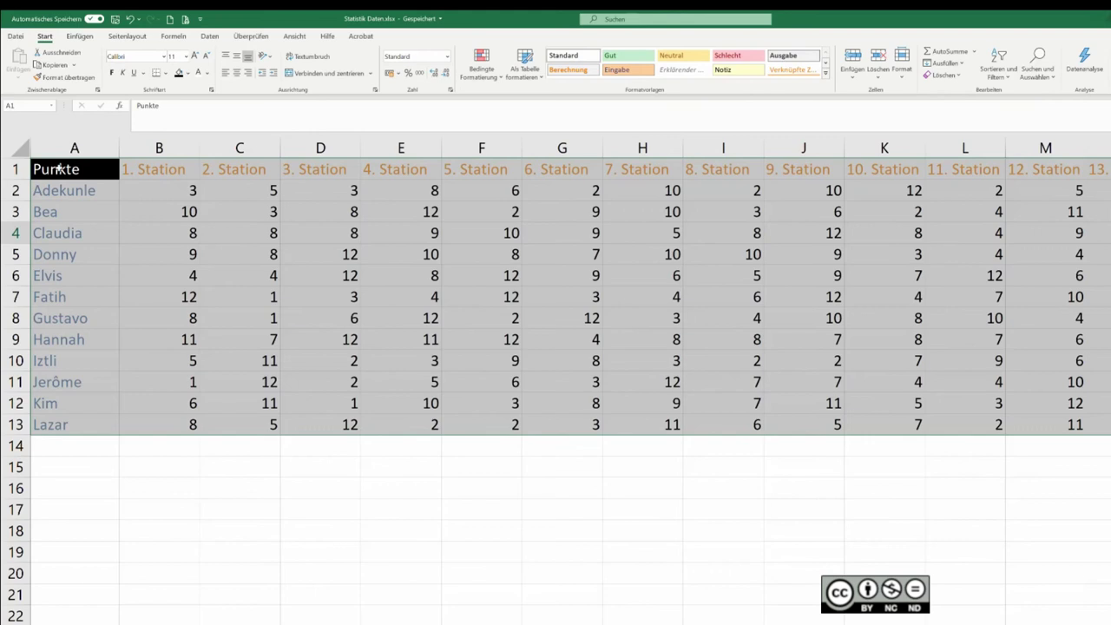
Insert a 2D line chart from the full station points table and enlarge it upward and to both sides
left_click(80, 36)
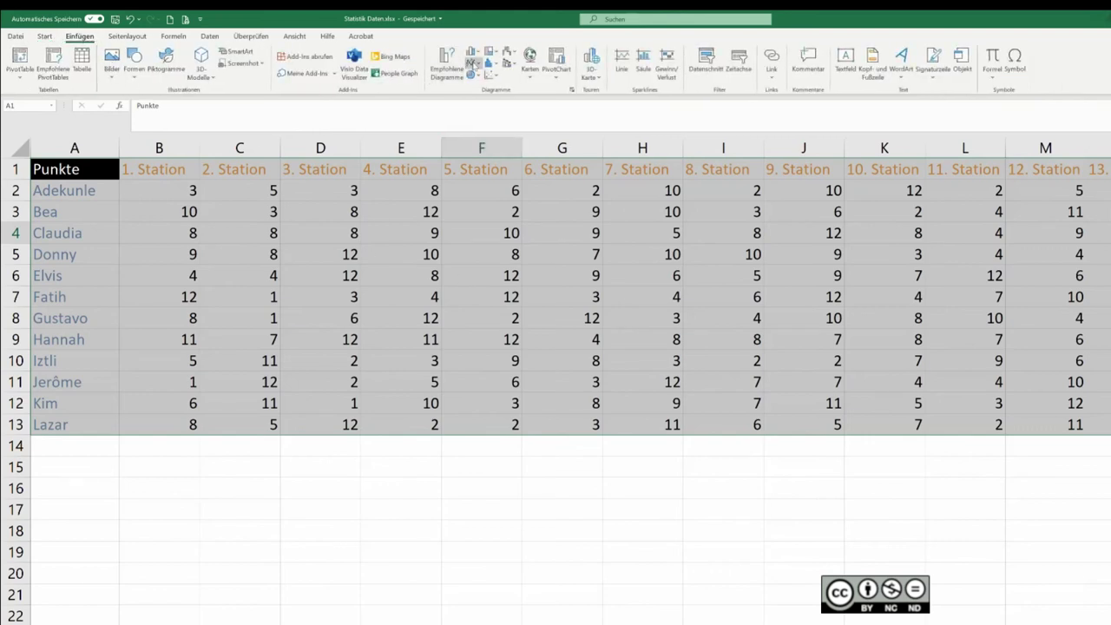
left_click(472, 63)
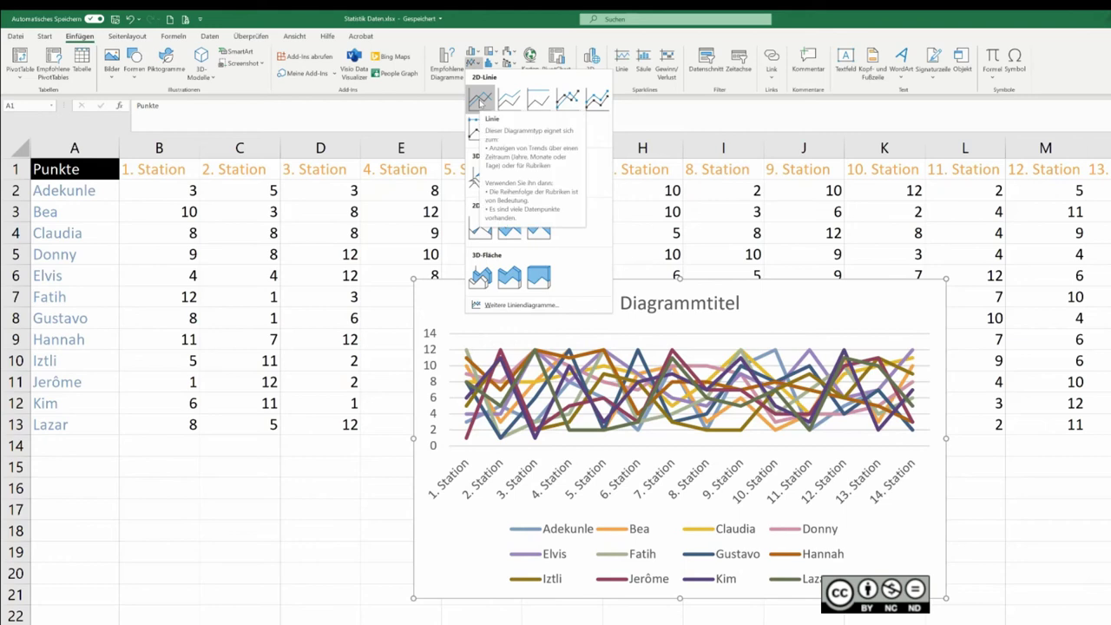
left_click(480, 102)
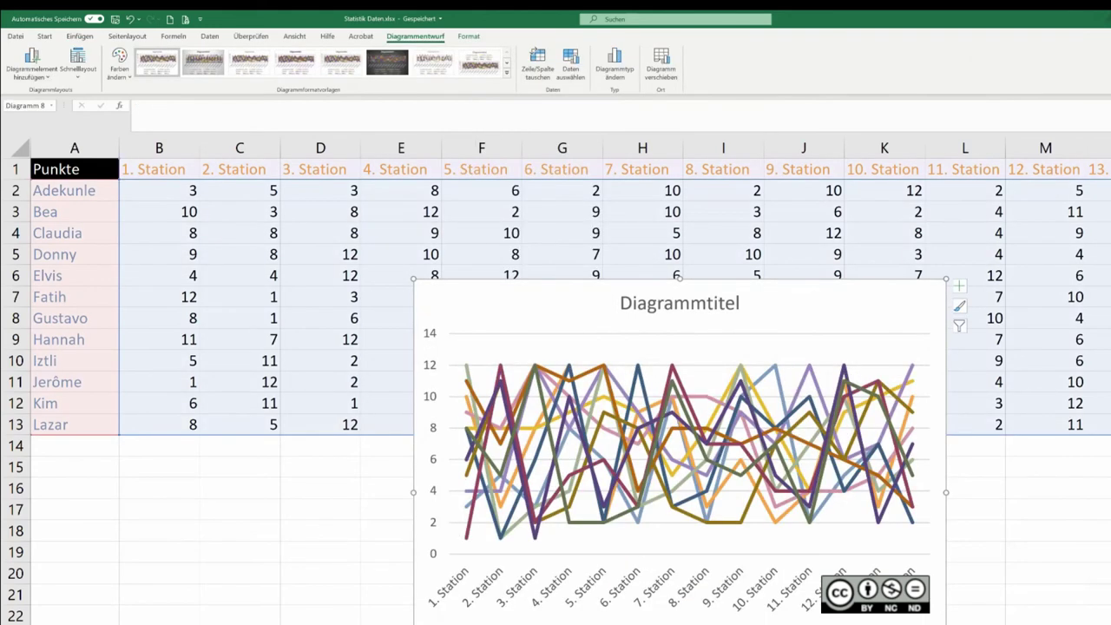
left_click_drag(676, 280, 677, 224)
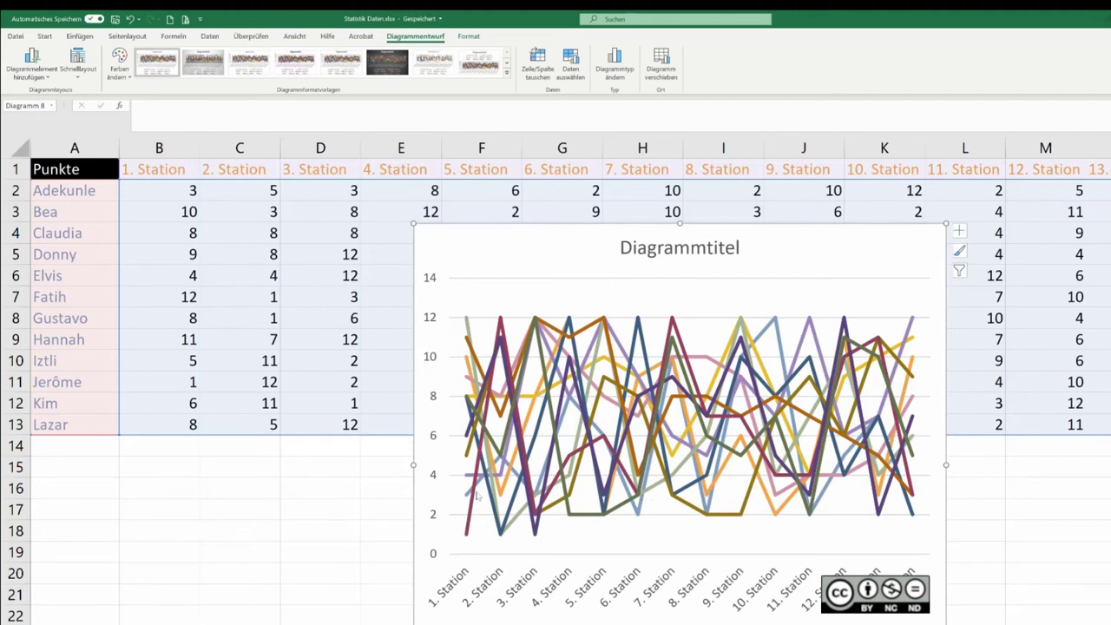
left_click_drag(416, 466, 85, 460)
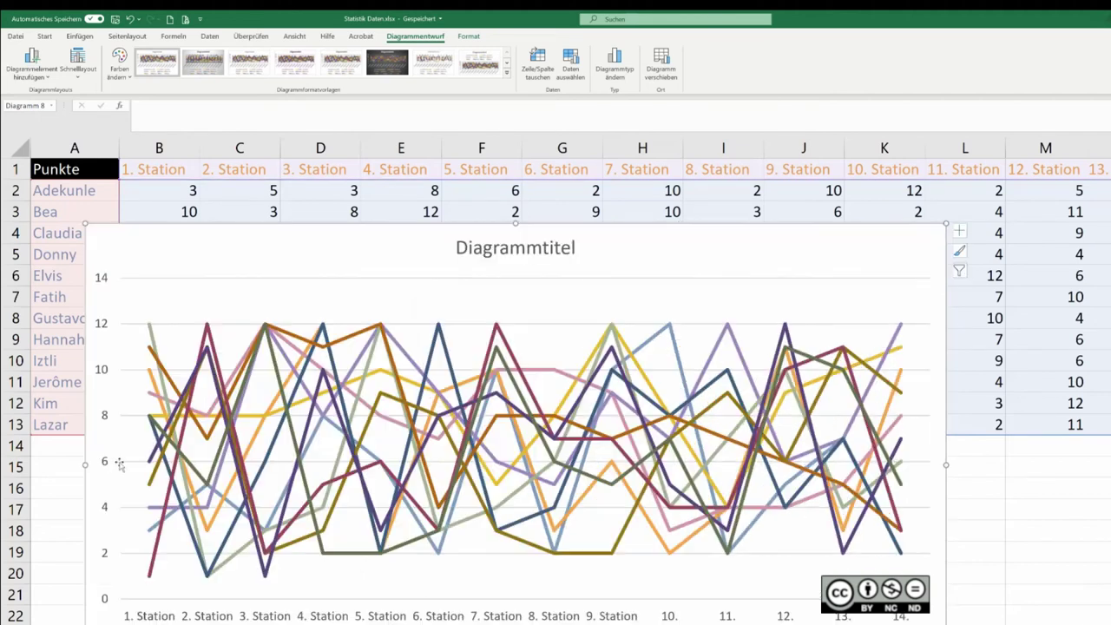
left_click_drag(946, 465, 1109, 469)
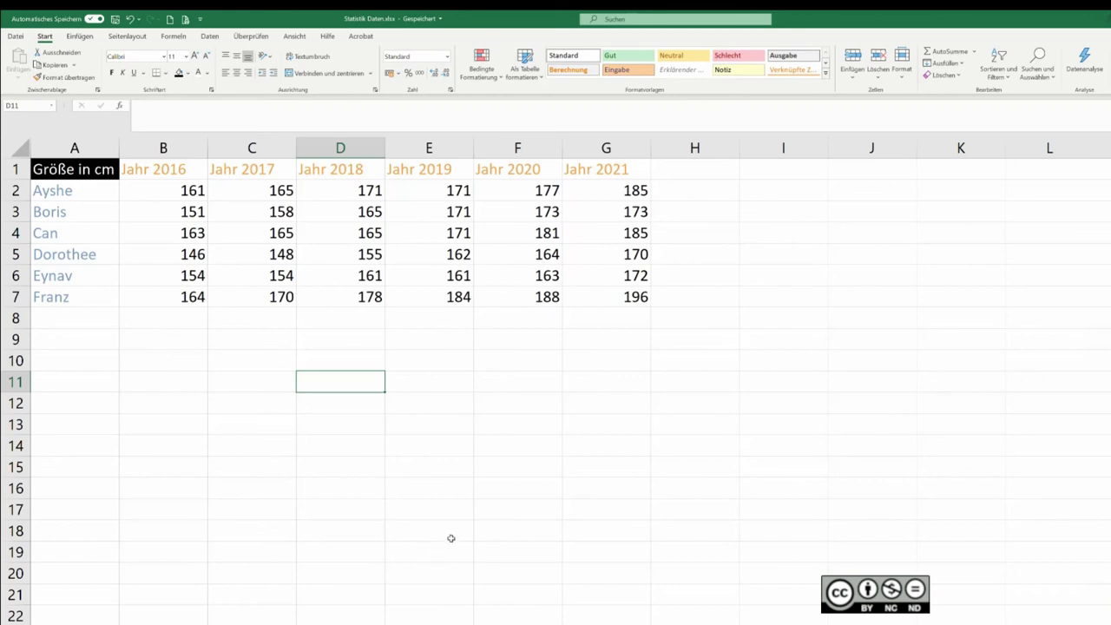
Insert a 2D line chart from the yearly body heights in A1:G7 and make it taller by extending its lower edge
left_click(76, 168)
left_click_drag(165, 196, 617, 292)
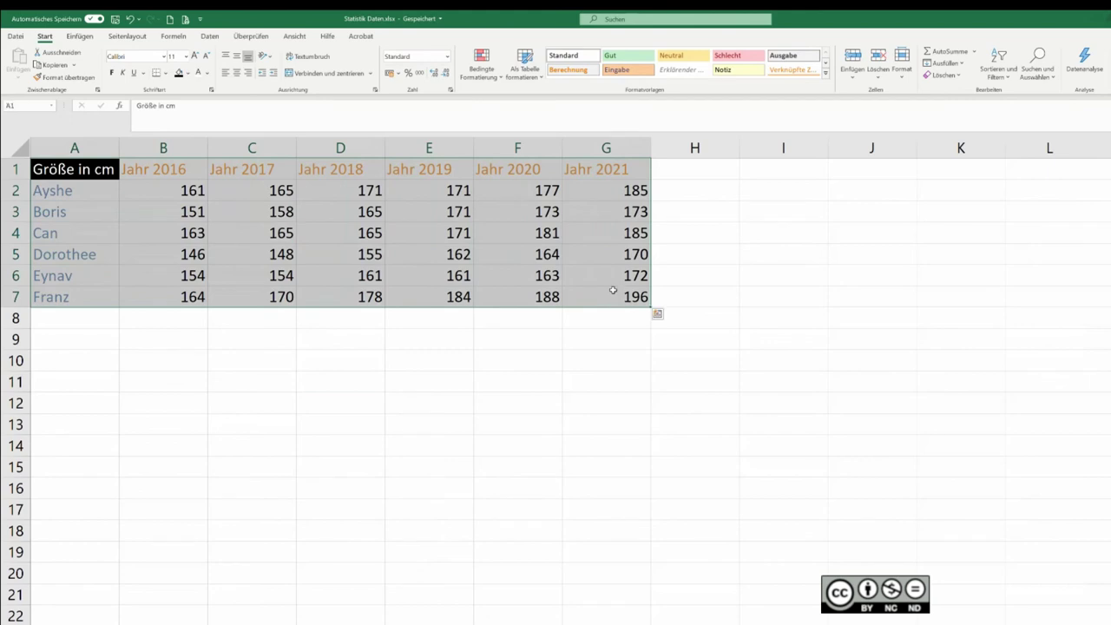
left_click(80, 37)
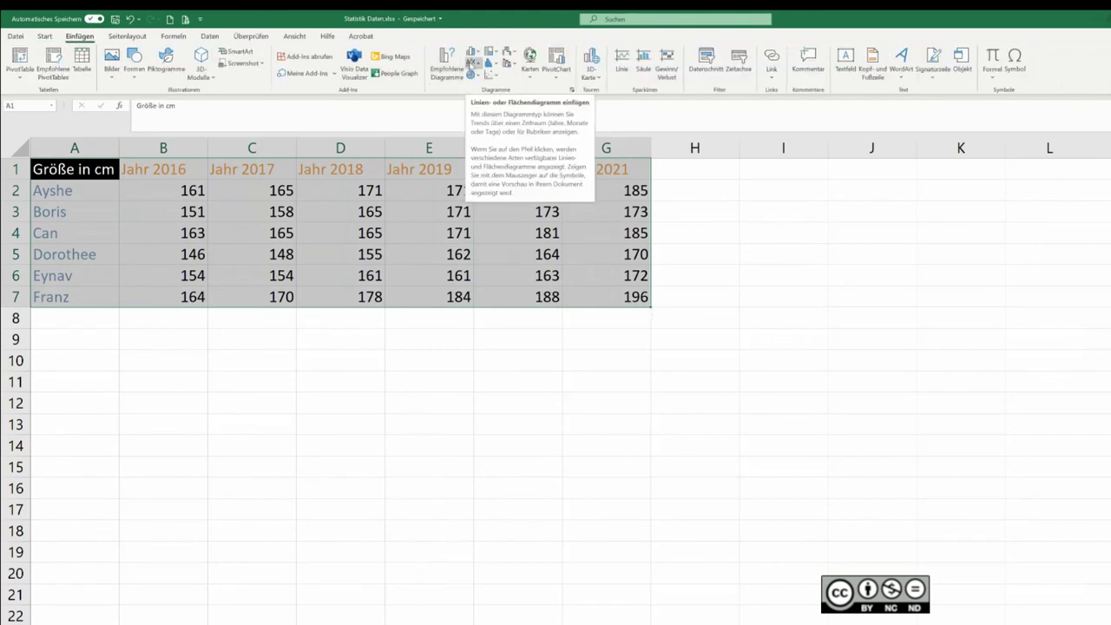
left_click(473, 64)
left_click(480, 100)
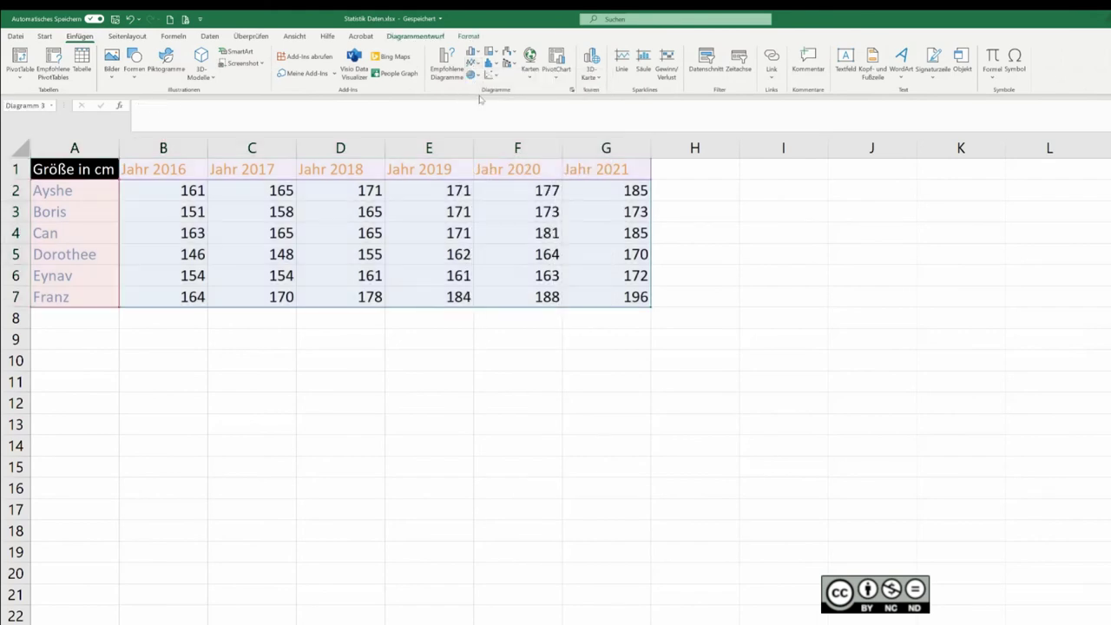
left_click_drag(680, 599, 680, 624)
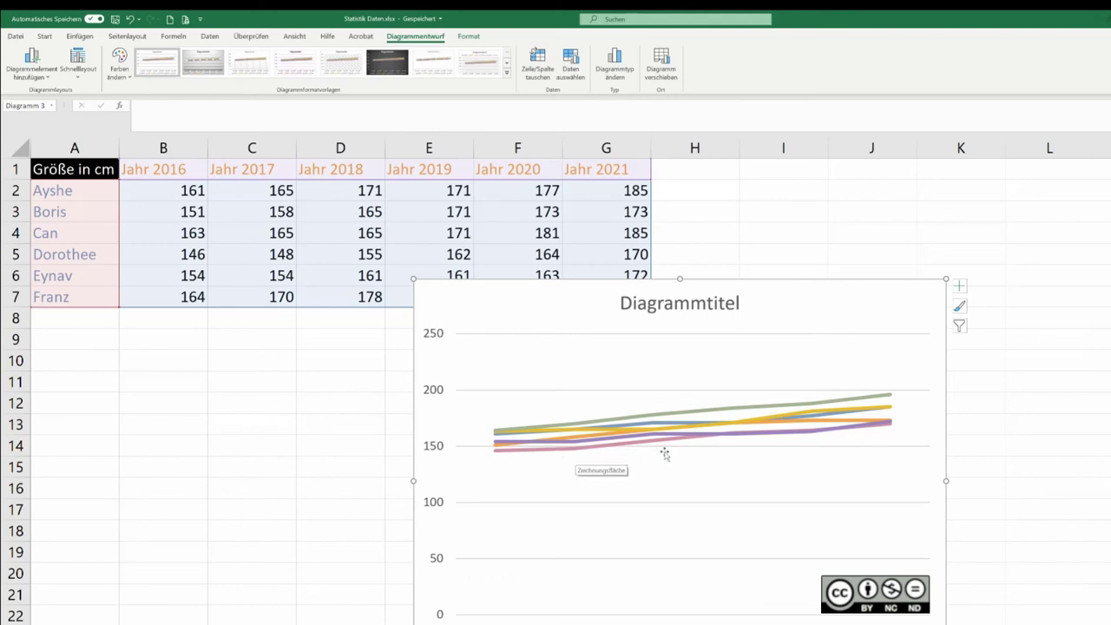
mouse_move(813, 412)
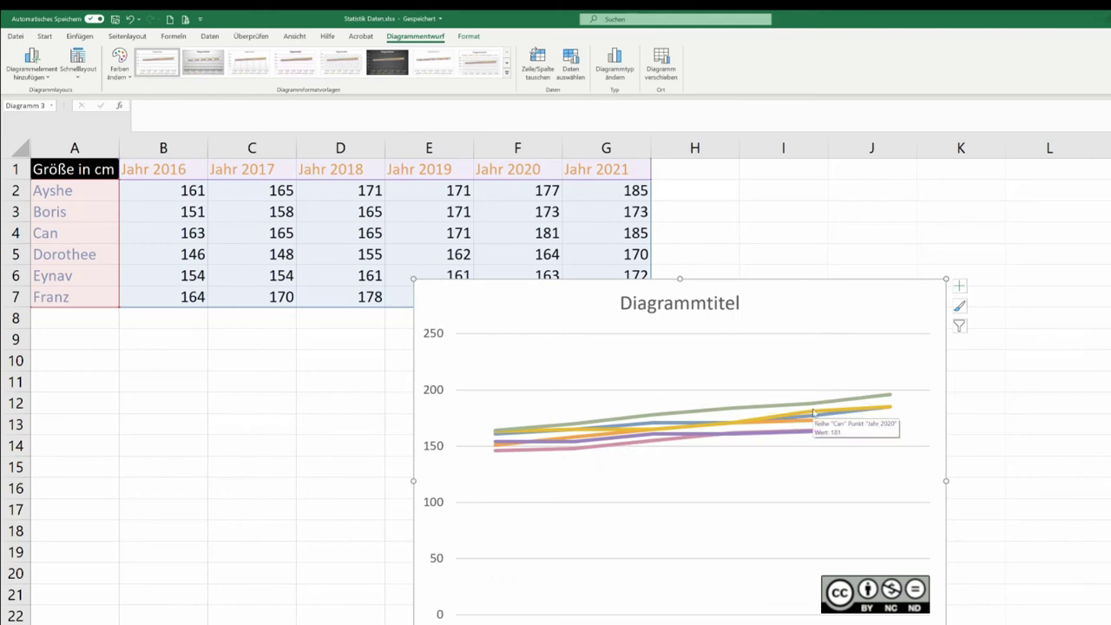